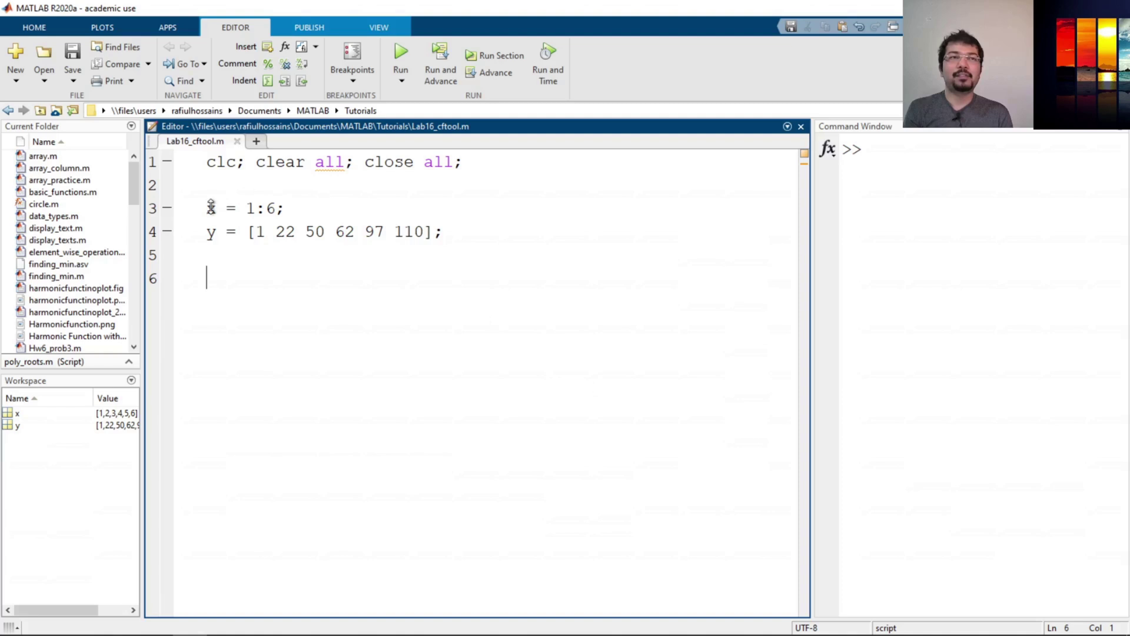
# Add plot(x,y) below the x and y definitions and run the script to open Figure 1
pyautogui.click(209, 207)
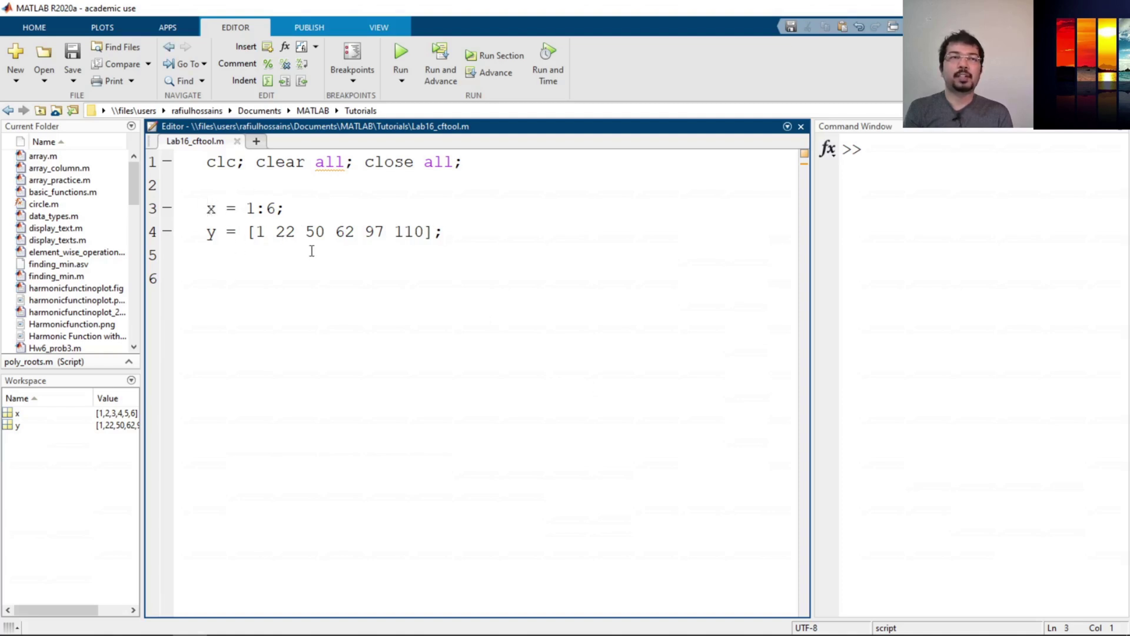
pyautogui.click(459, 236)
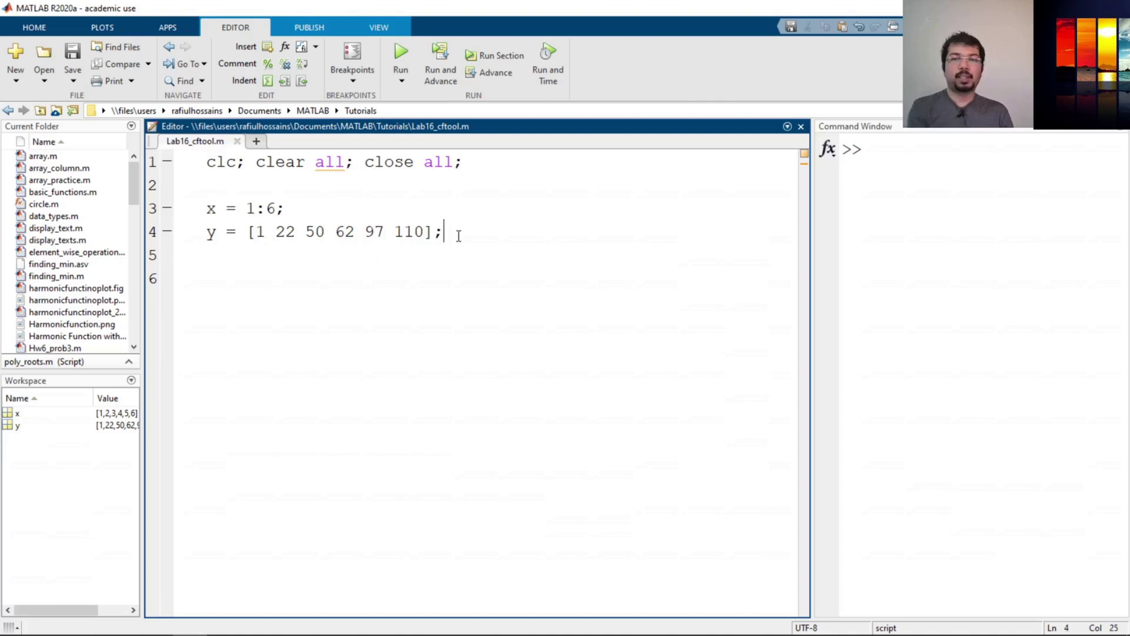
pyautogui.press('Return')
pyautogui.press('Return')
pyautogui.write('plot')
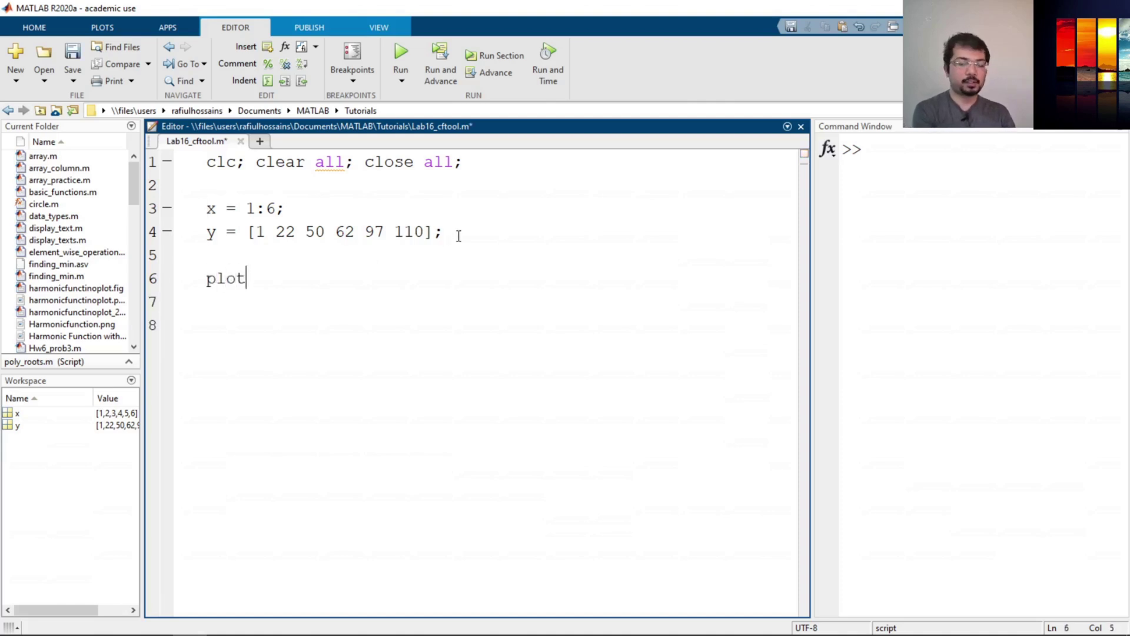
pyautogui.write('(x,y')
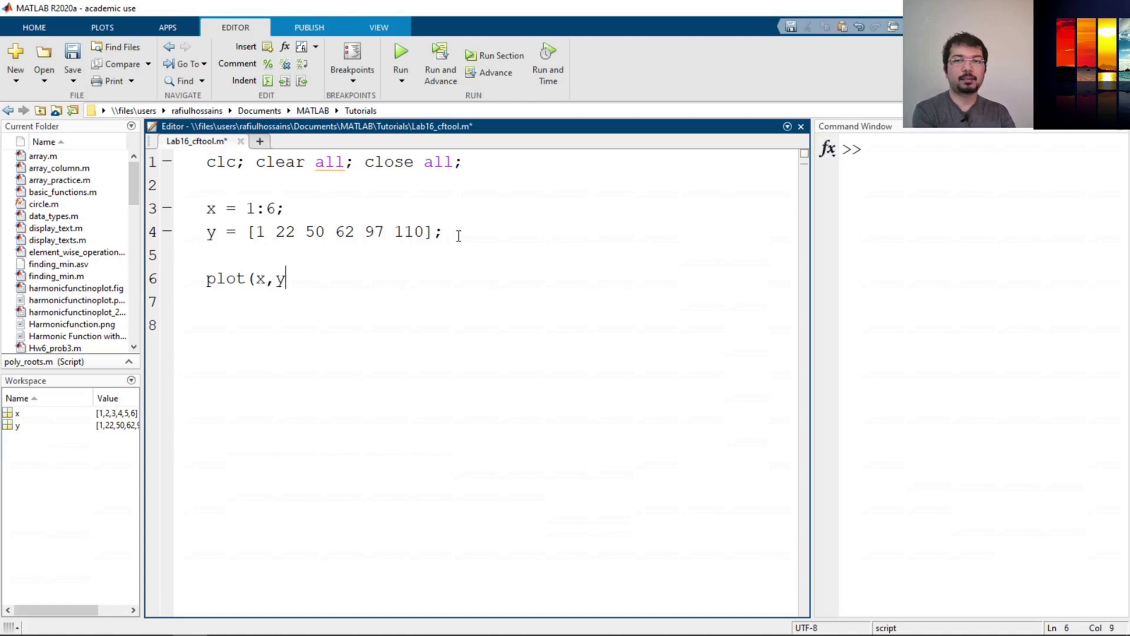
pyautogui.write(',')
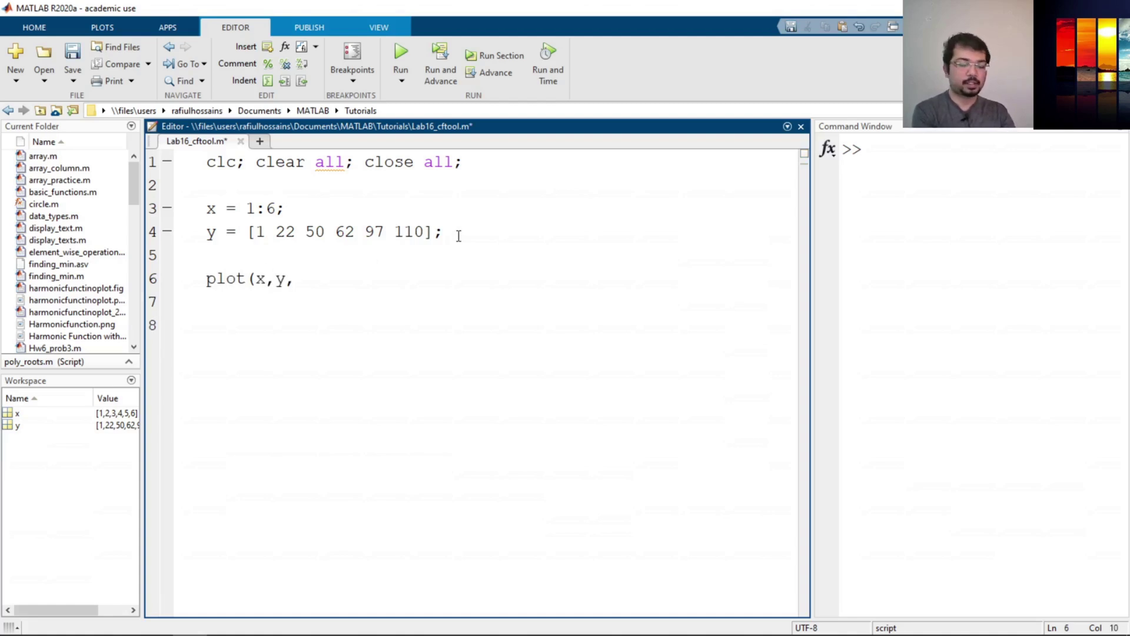
pyautogui.press('BackSpace')
pyautogui.write(')')
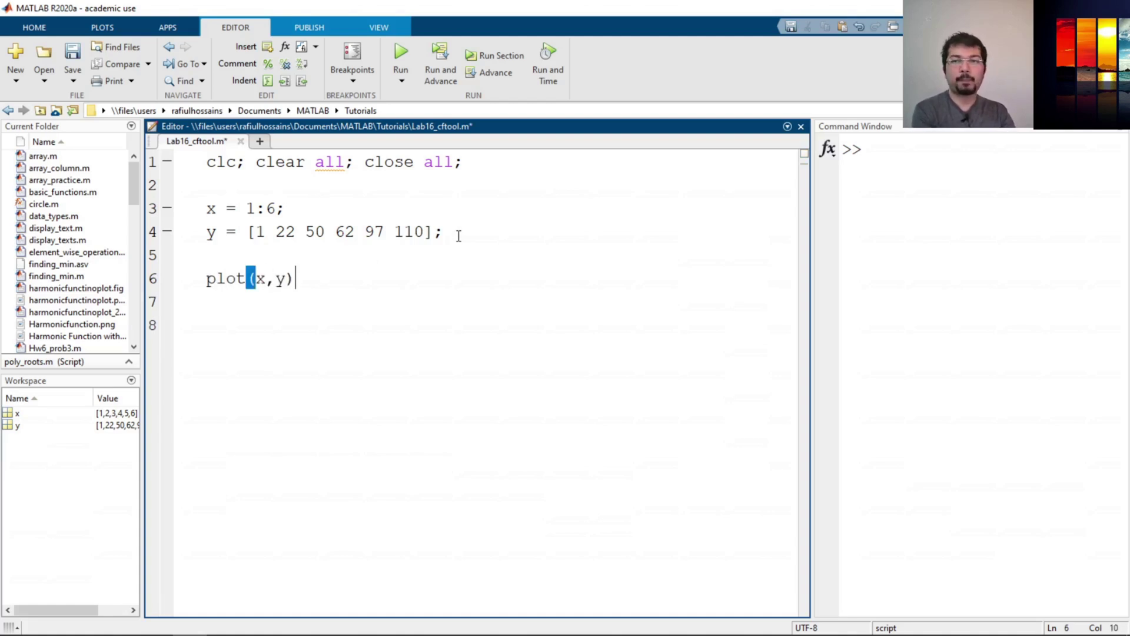
pyautogui.click(401, 59)
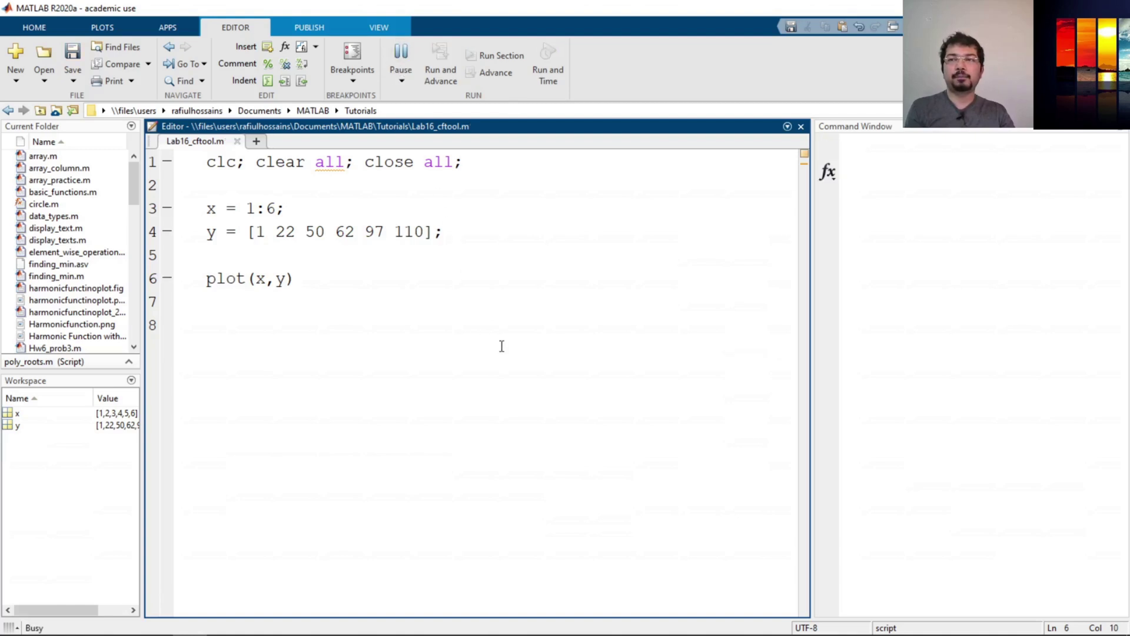
# Change the call to plot(x,y,'o','MarkerSize',10) and rerun to show size-10 circle markers
pyautogui.click(286, 279)
pyautogui.write(",'o")
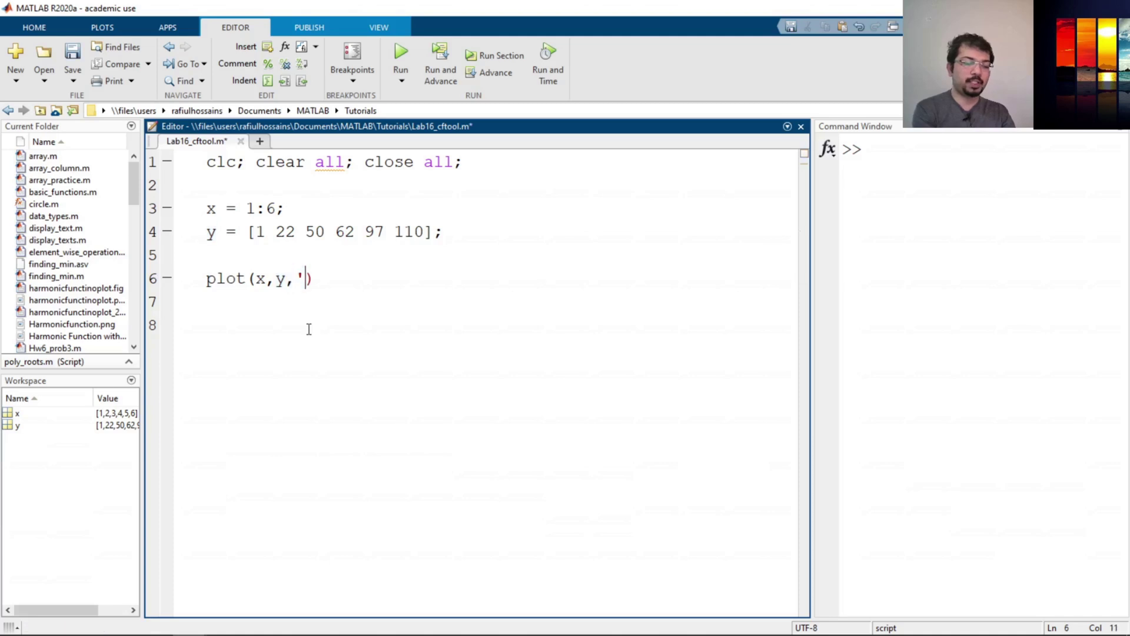
pyautogui.write("',")
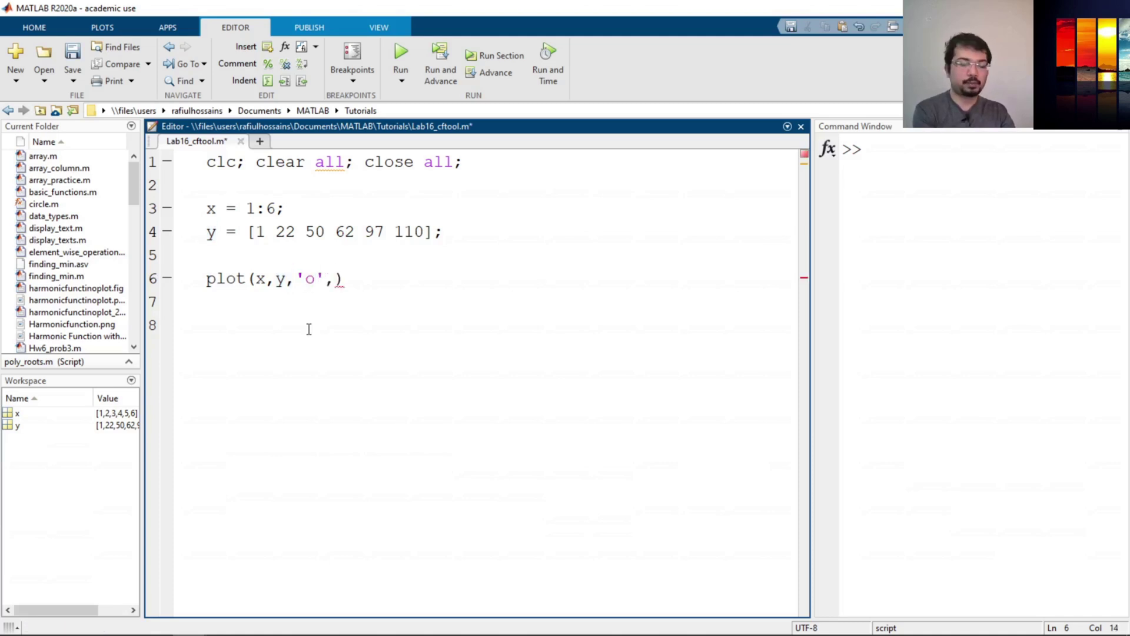
pyautogui.write("'Marker")
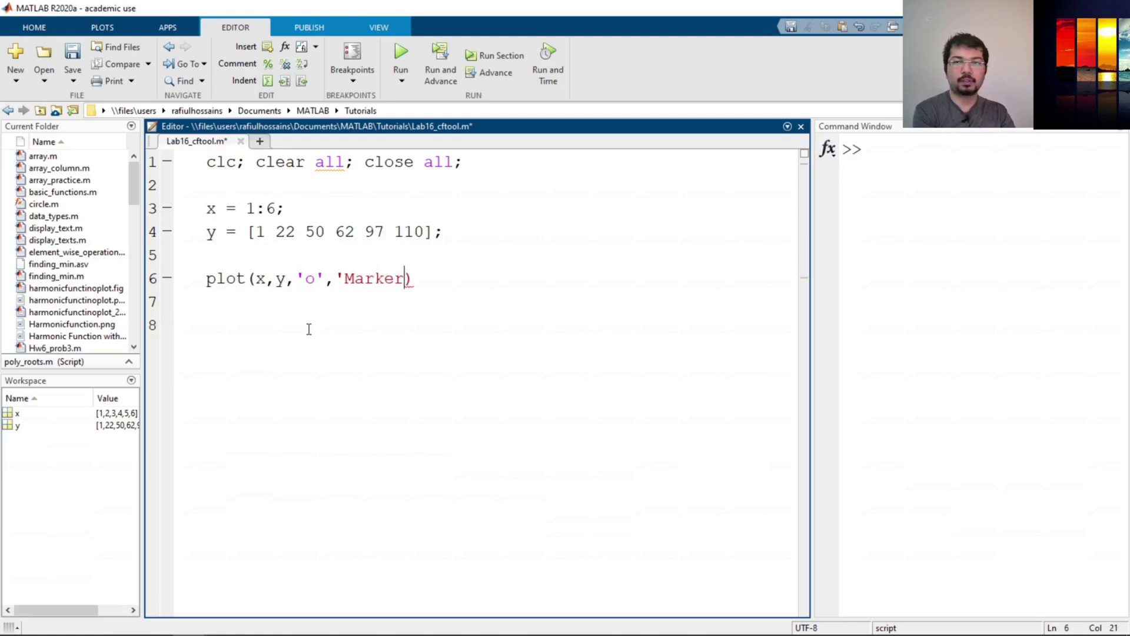
pyautogui.write("Size'")
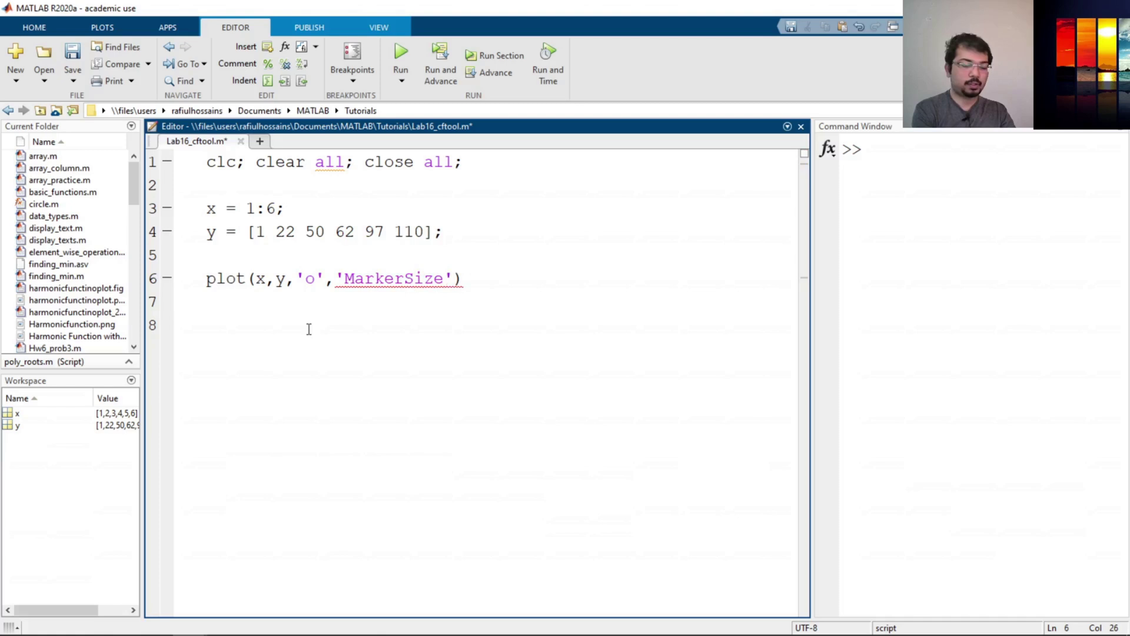
pyautogui.write(',10')
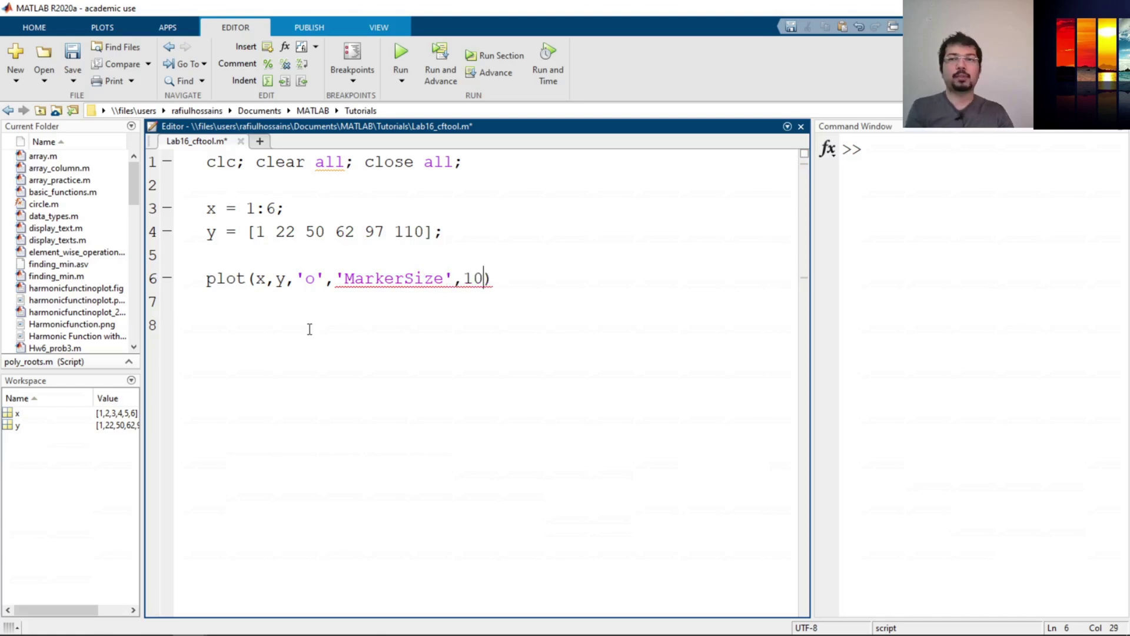
pyautogui.click(403, 49)
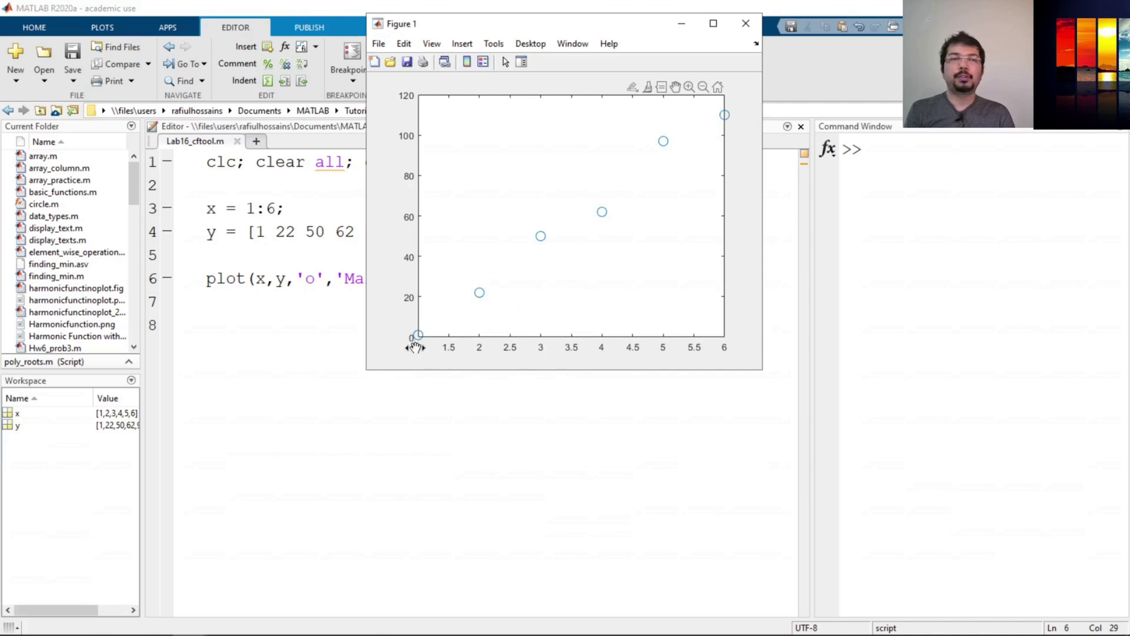
pyautogui.click(325, 330)
# Add the comment '%use curve fitting toolbox' and a cftool line below the plot command
pyautogui.click(546, 288)
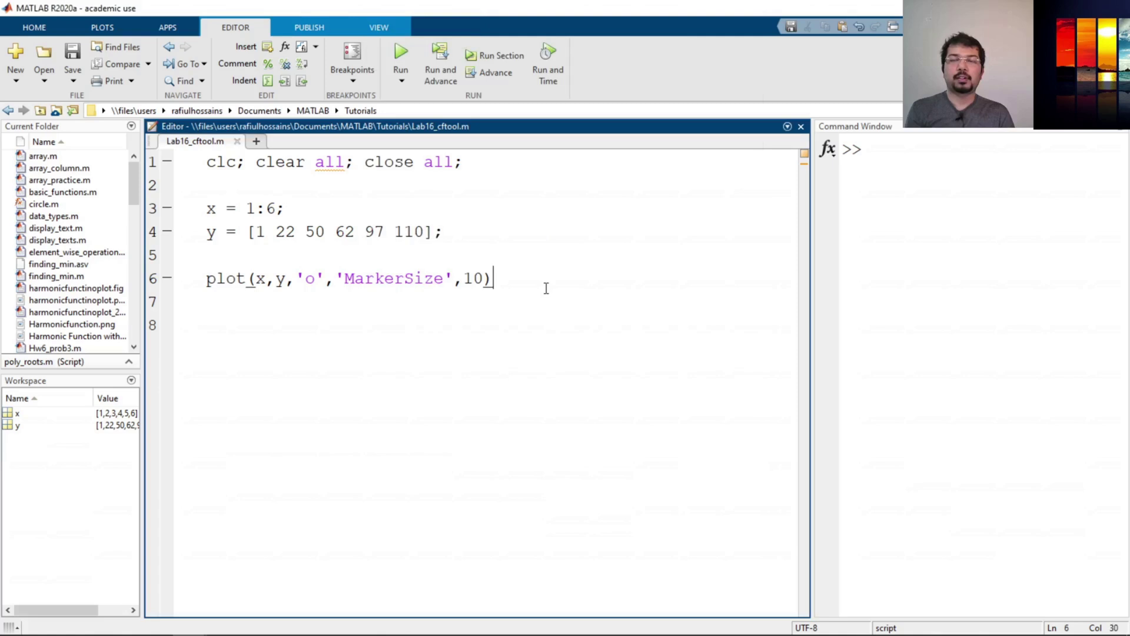
pyautogui.press('Return')
pyautogui.press('Return')
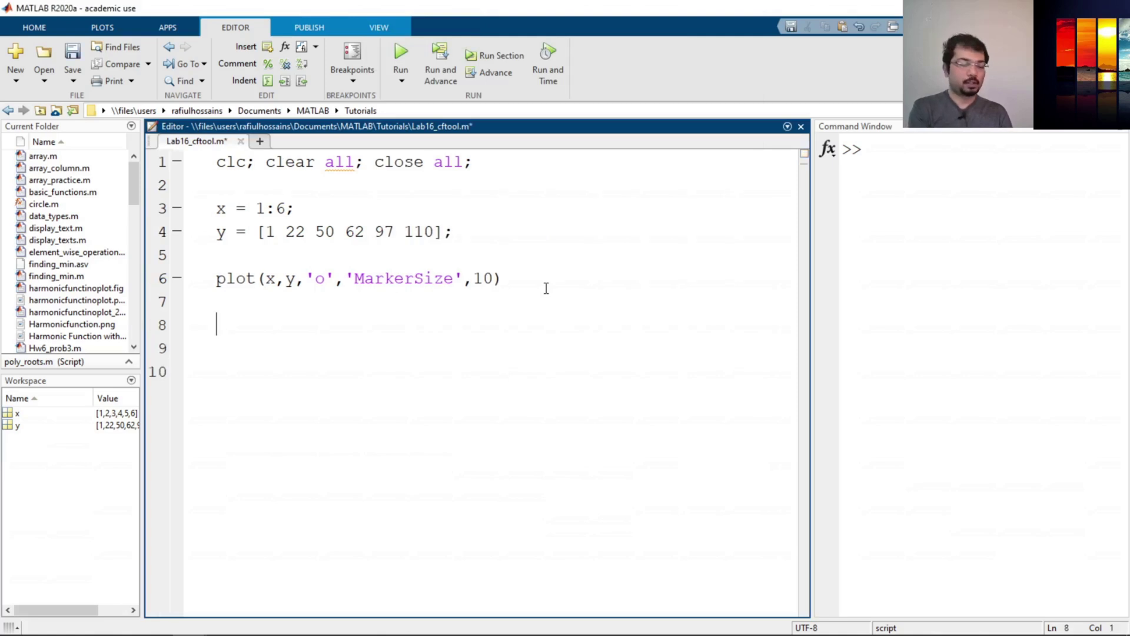
pyautogui.write('%use cur')
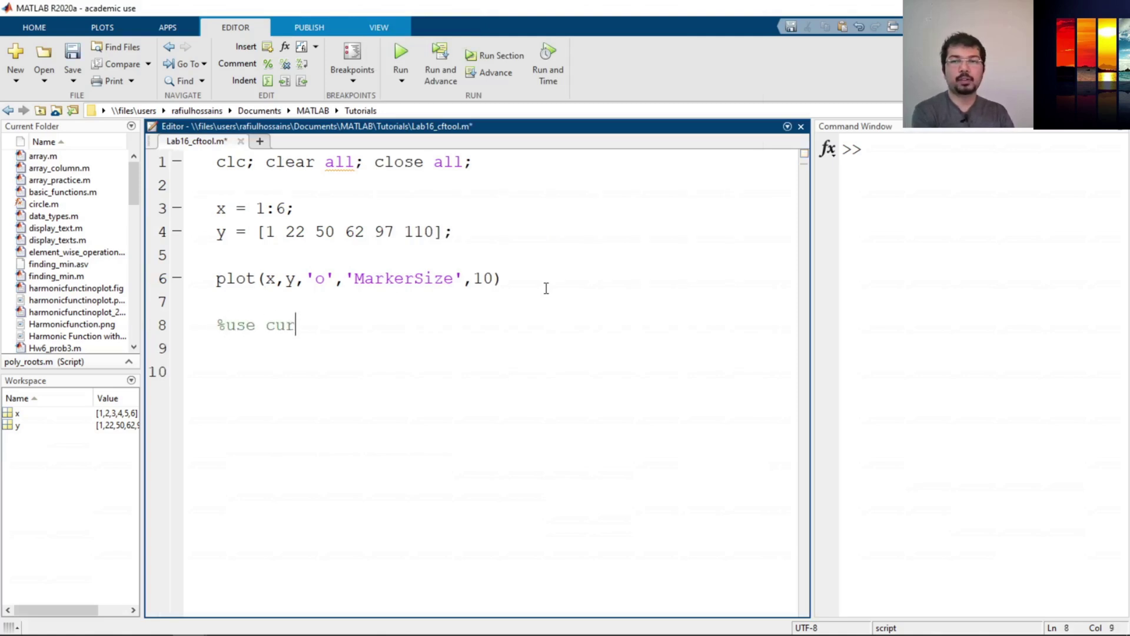
pyautogui.write('ve fitting too')
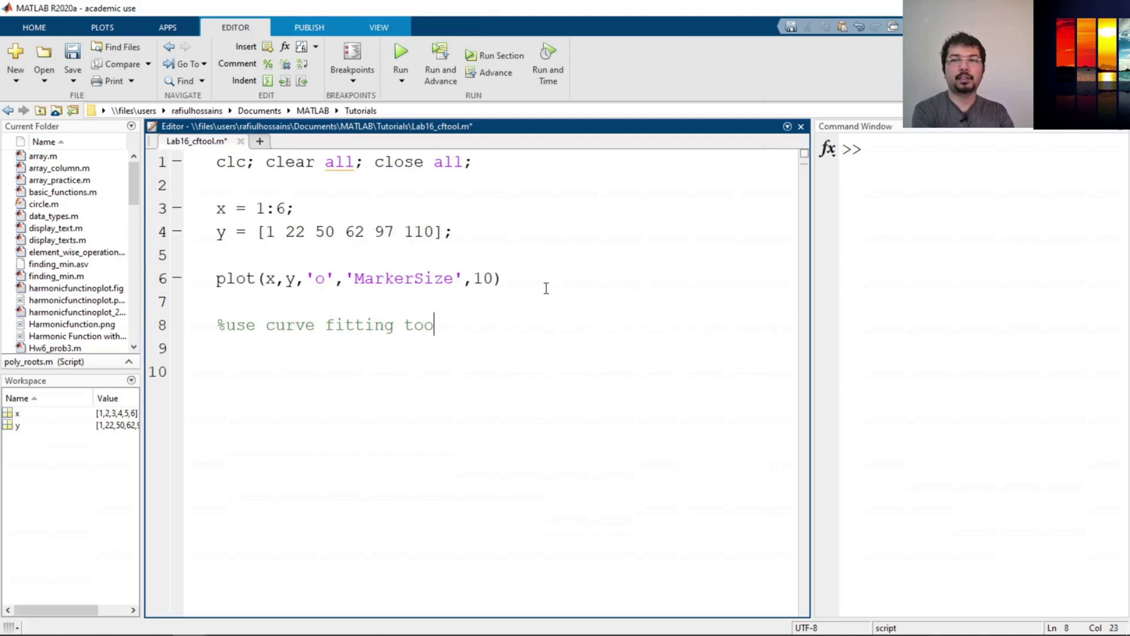
pyautogui.write('lbox')
pyautogui.press('Return')
pyautogui.write('cftool')
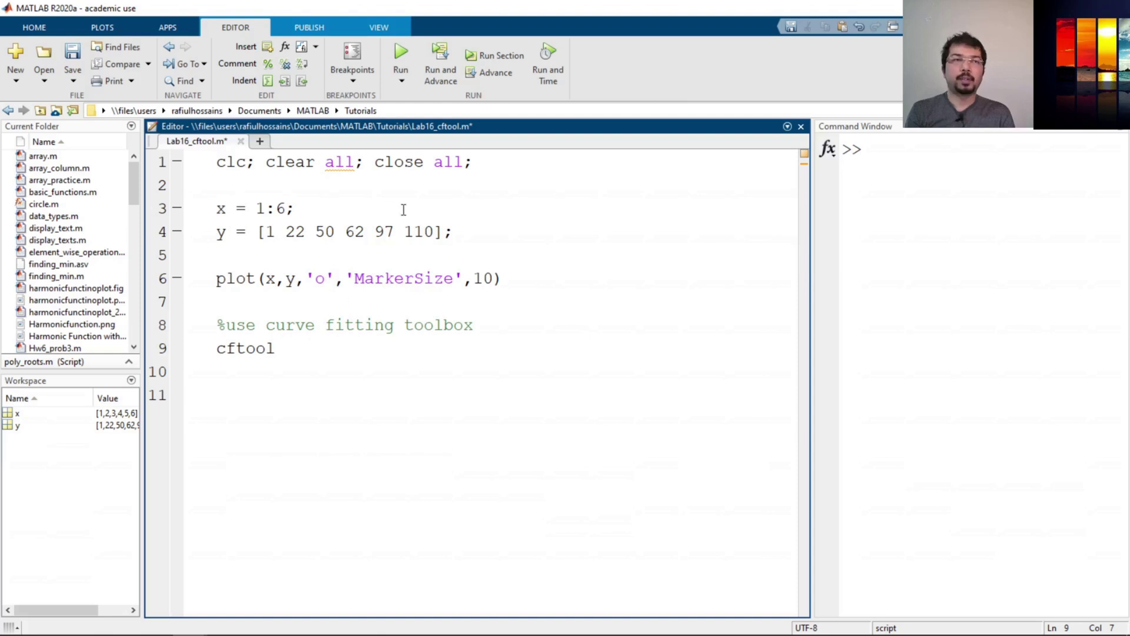
# Run the script to launch the Curve Fitting Tool with a fresh 'untitled fit 1'
pyautogui.click(409, 55)
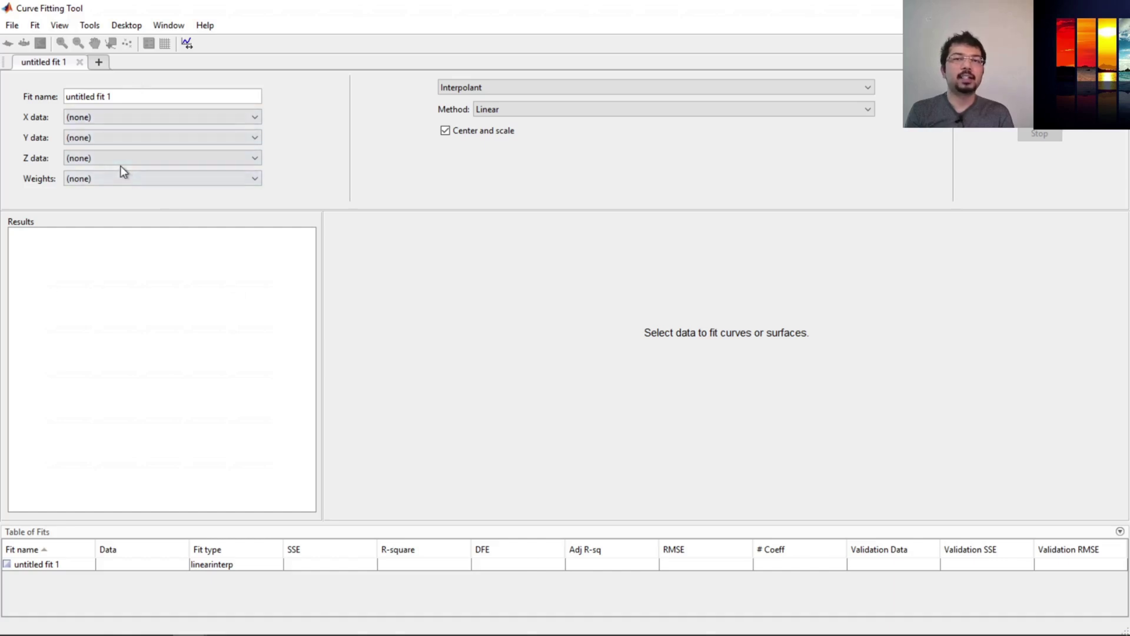
# Choose x as the X data and y as the Y data for the fit
pyautogui.click(126, 117)
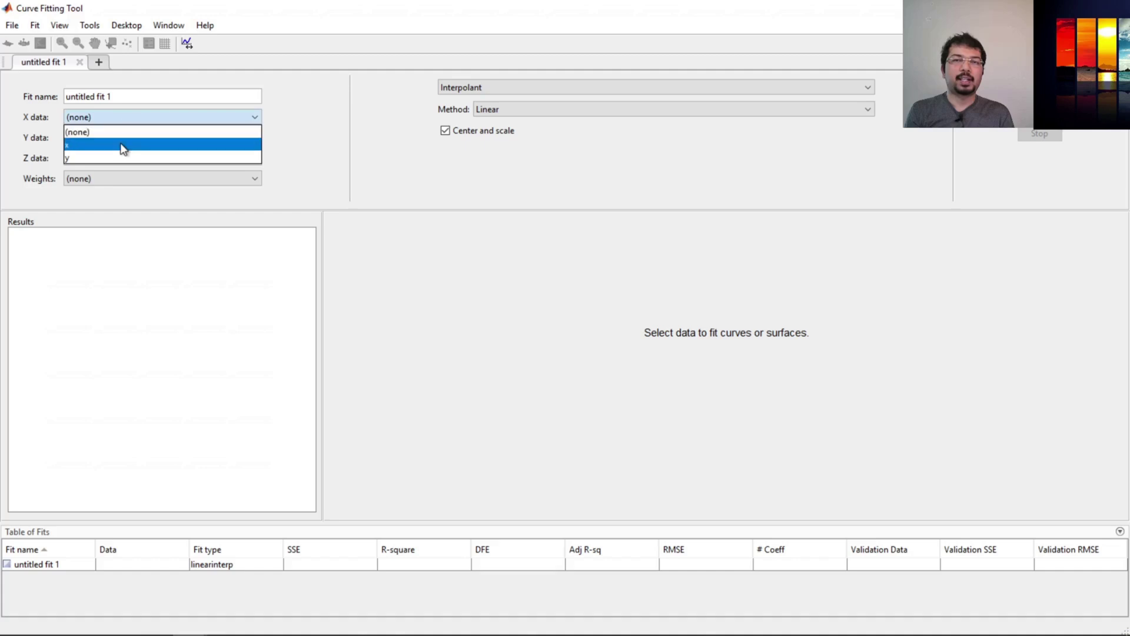
pyautogui.click(121, 144)
pyautogui.click(122, 141)
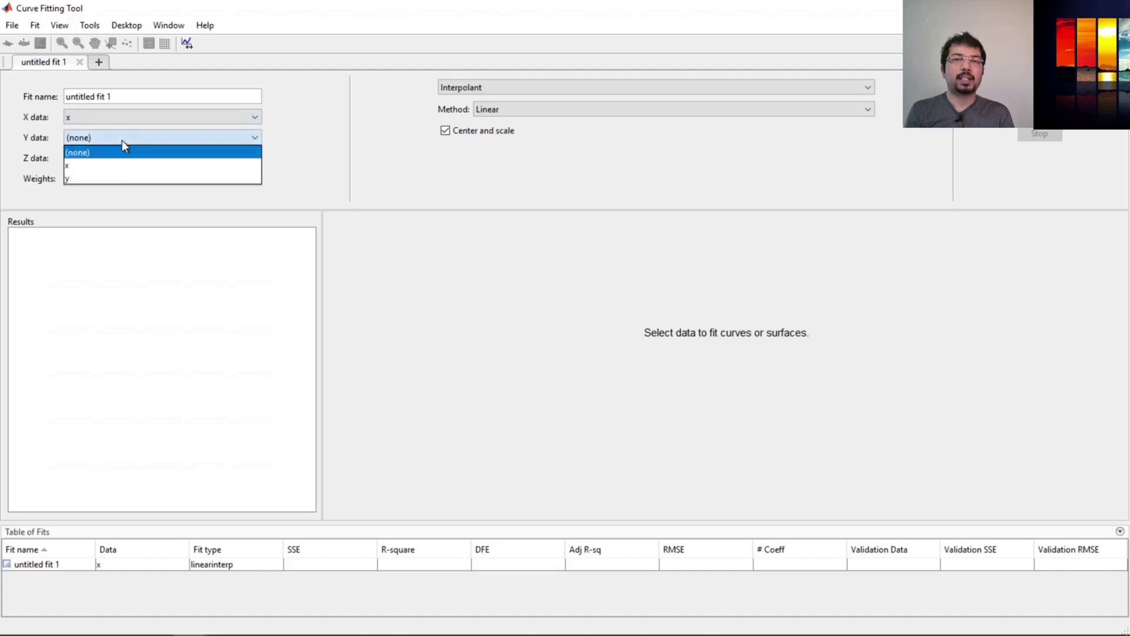
pyautogui.click(113, 178)
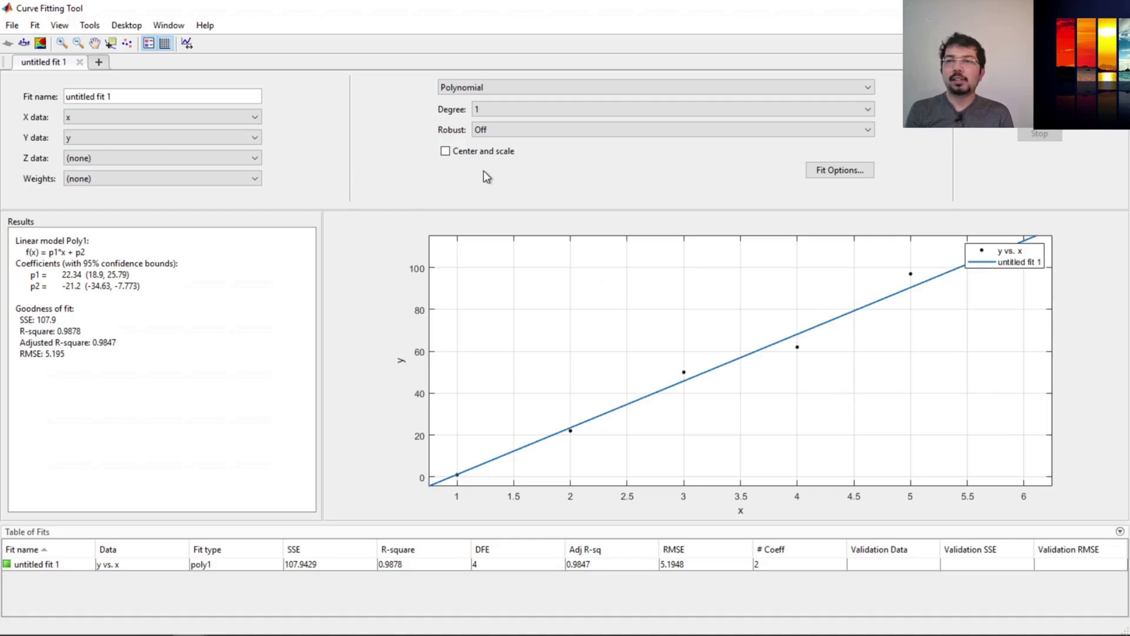
# Try polynomial fits of degree 2, 4 and 8
pyautogui.click(511, 112)
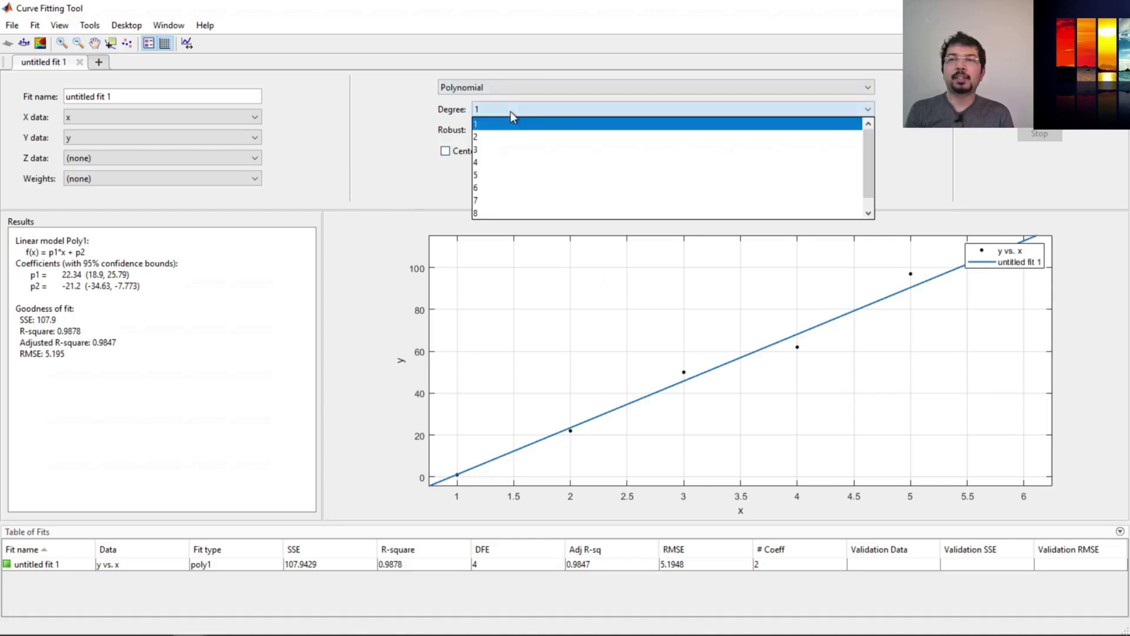
pyautogui.click(504, 136)
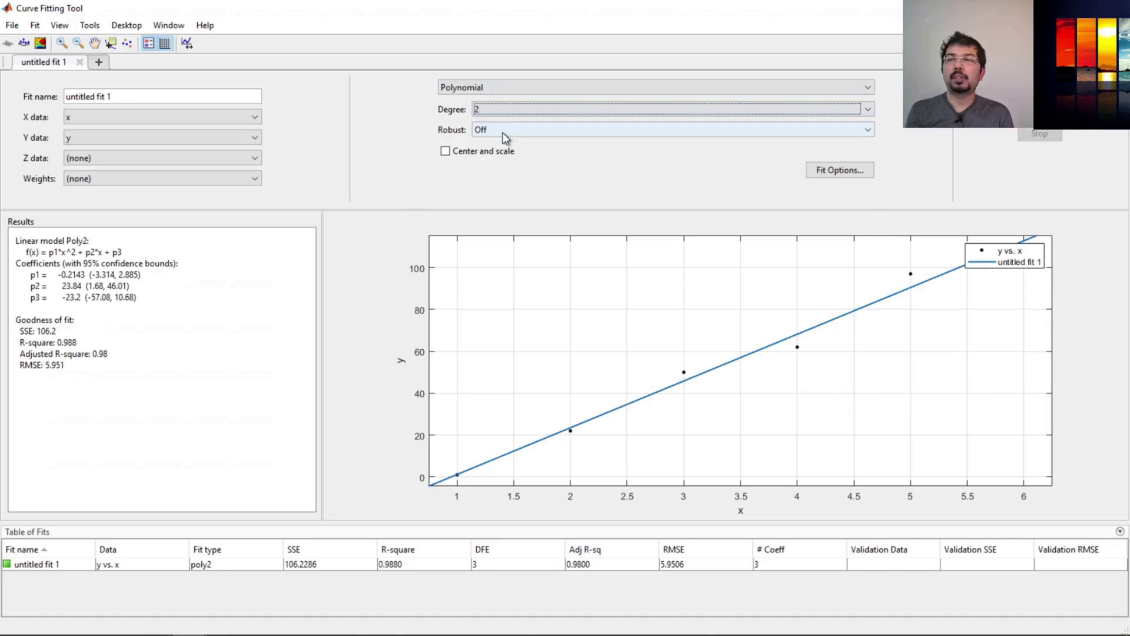
pyautogui.click(514, 112)
pyautogui.click(506, 160)
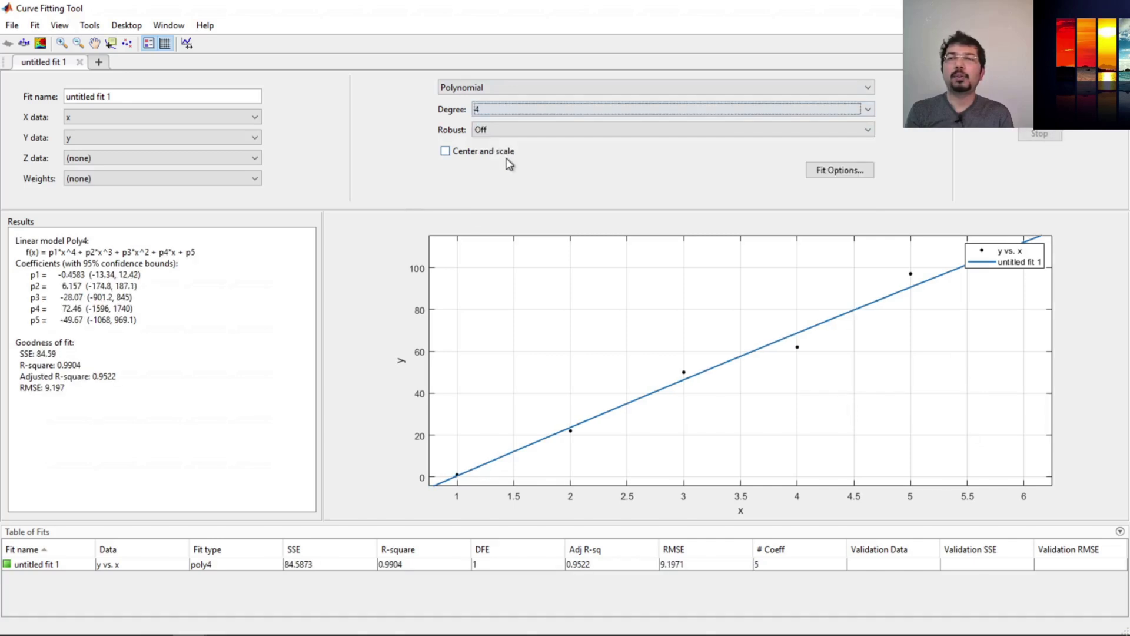
pyautogui.click(576, 109)
pyautogui.click(534, 213)
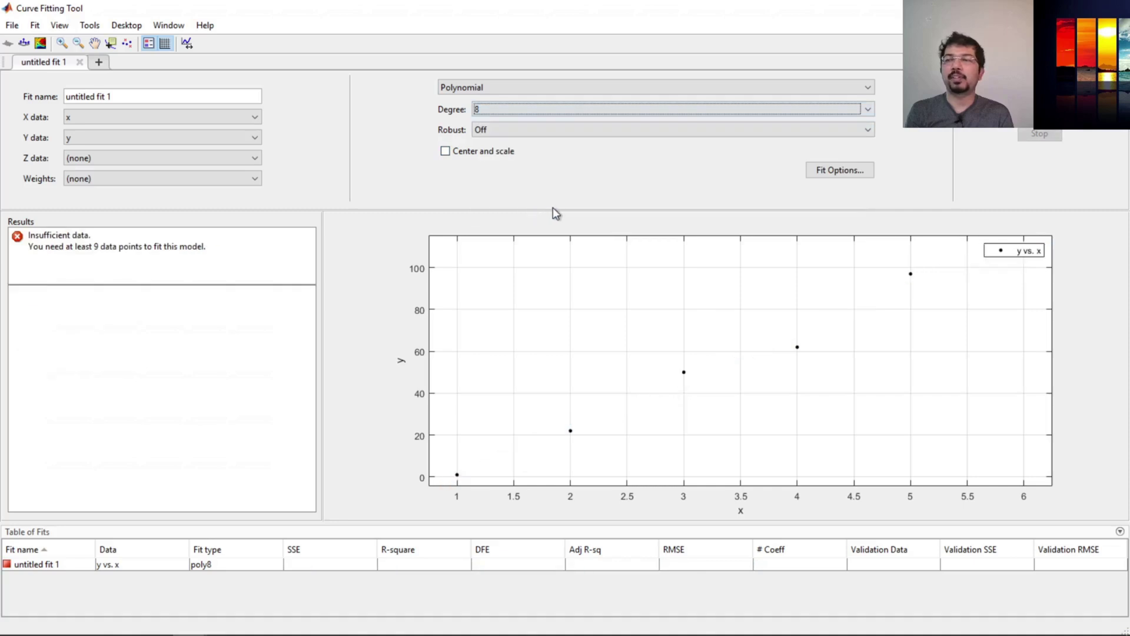
# Step back through degrees 4 and 2 to the degree-1 straight-line fit
pyautogui.click(531, 109)
pyautogui.click(524, 160)
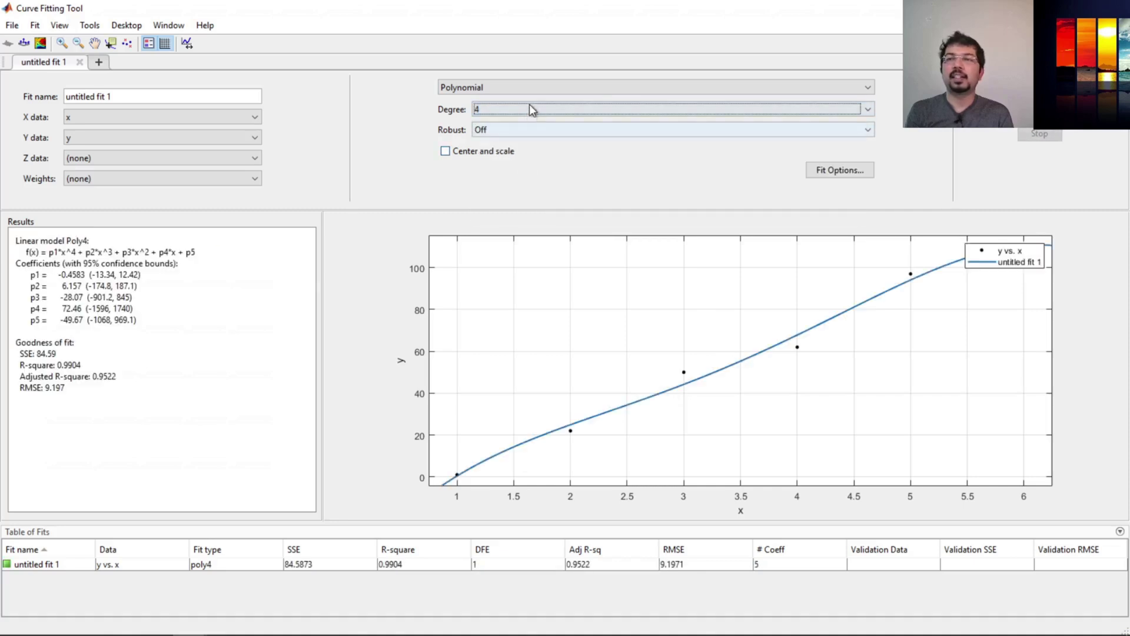
pyautogui.click(529, 107)
pyautogui.click(525, 135)
pyautogui.click(536, 110)
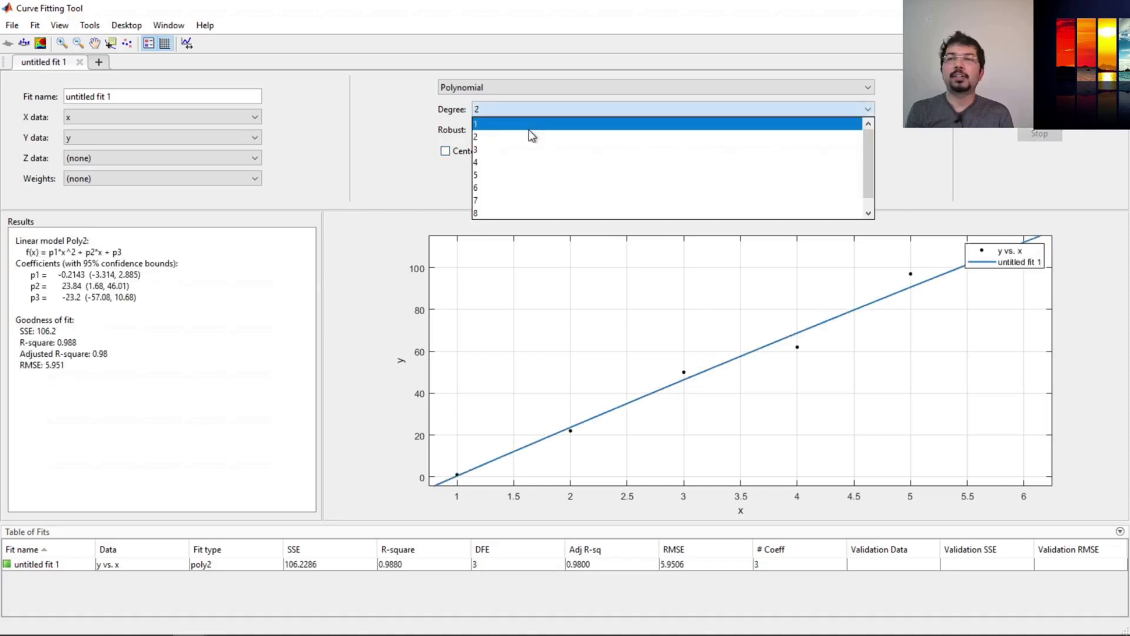
pyautogui.click(528, 125)
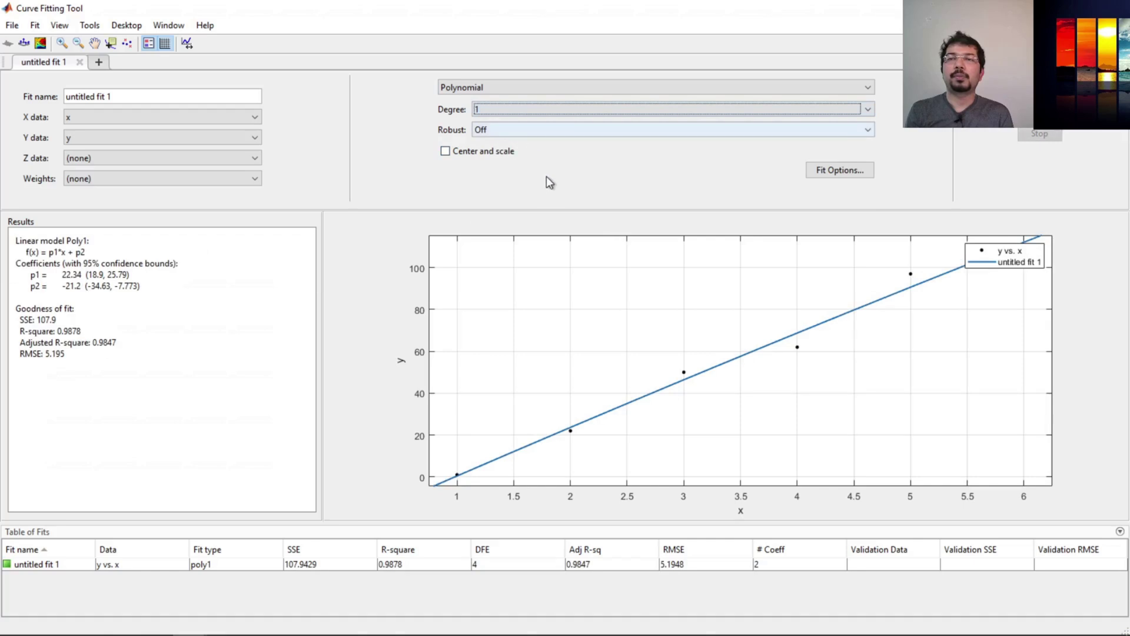
pyautogui.click(510, 84)
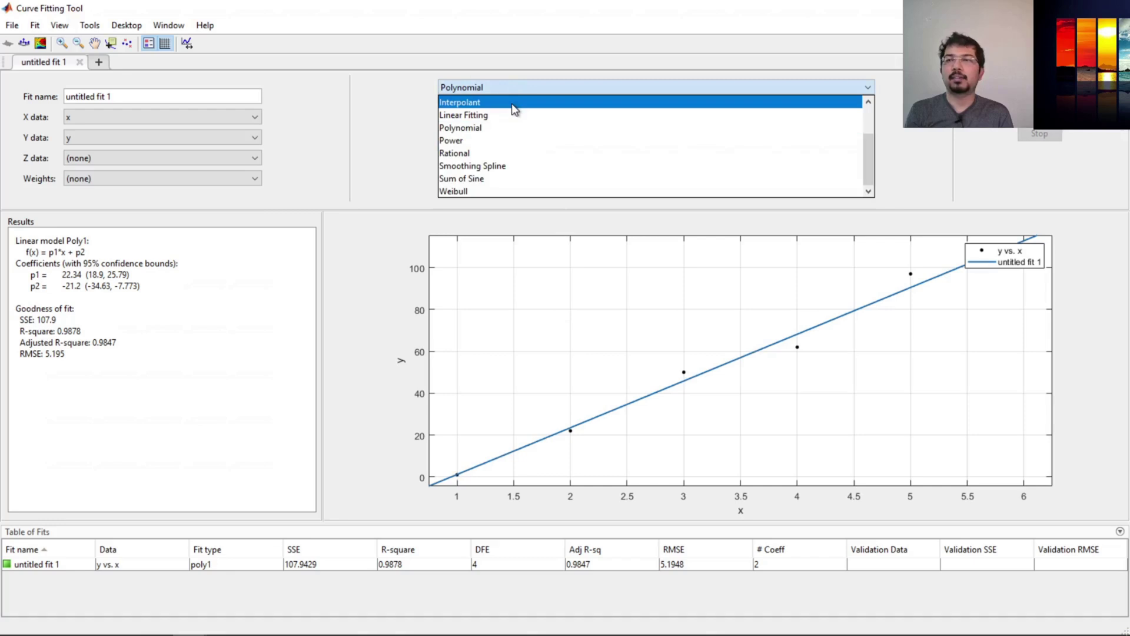
# Scroll through the other fit types and close the list with Polynomial still selected
pyautogui.scroll(1, 506, 115)
pyautogui.scroll(1, 505, 118)
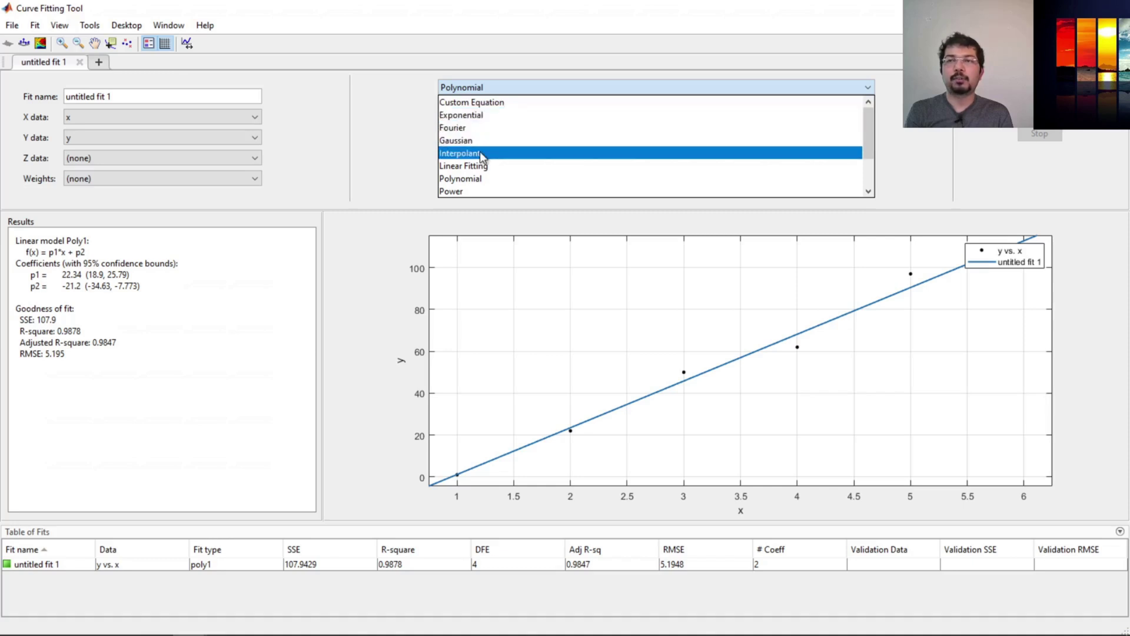
pyautogui.scroll(-1, 494, 154)
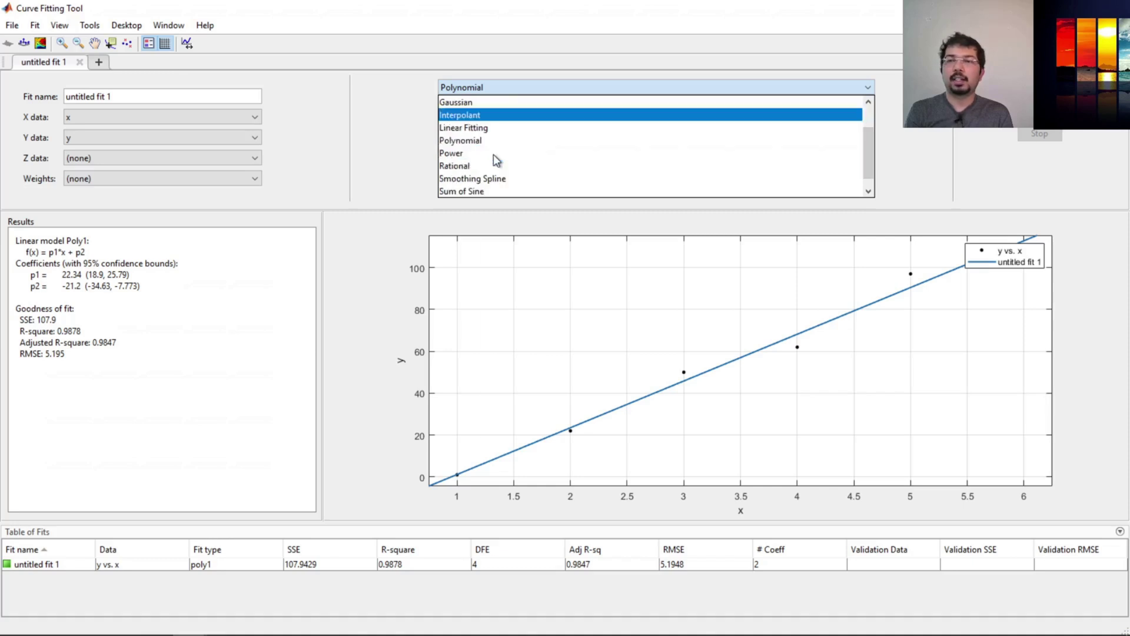
pyautogui.scroll(-1, 481, 176)
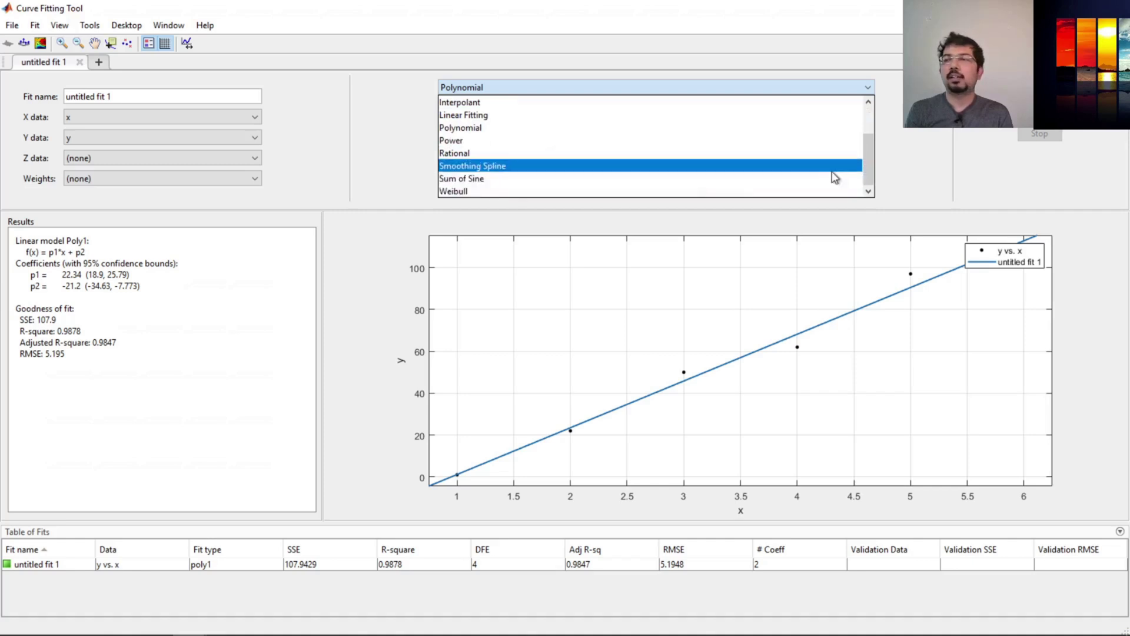
pyautogui.click(928, 161)
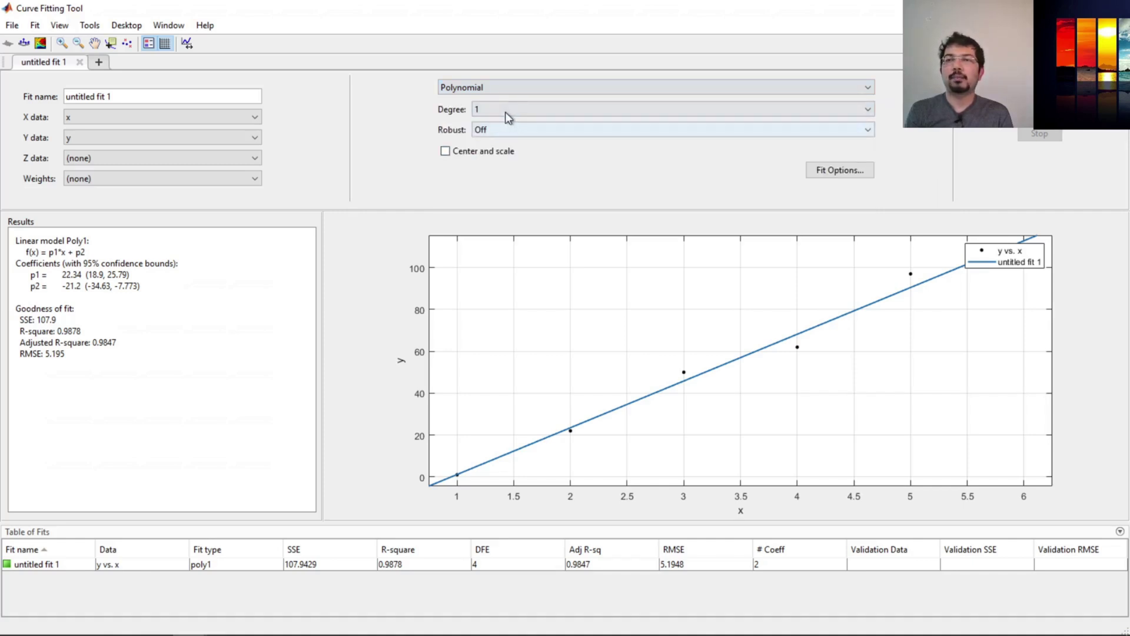
pyautogui.click(849, 174)
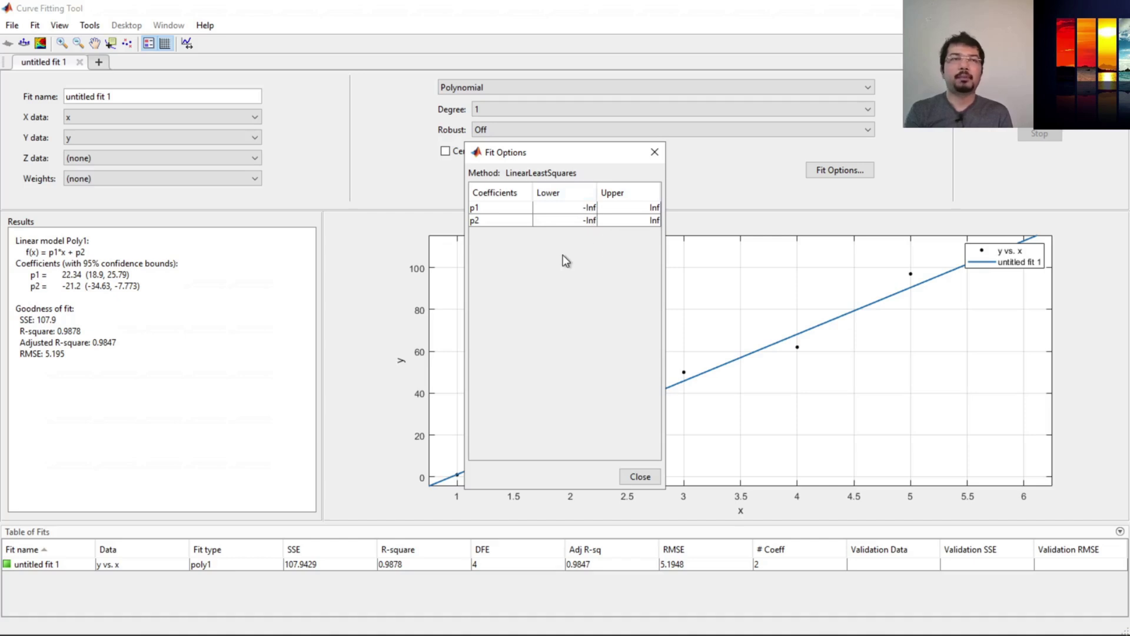
pyautogui.click(629, 478)
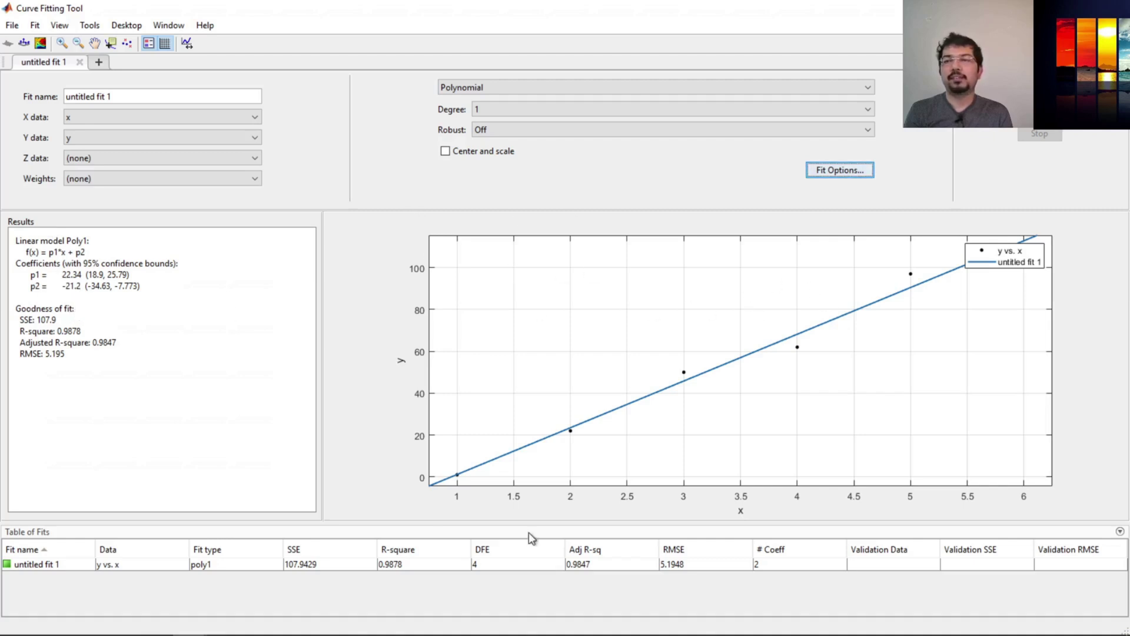
pyautogui.click(12, 25)
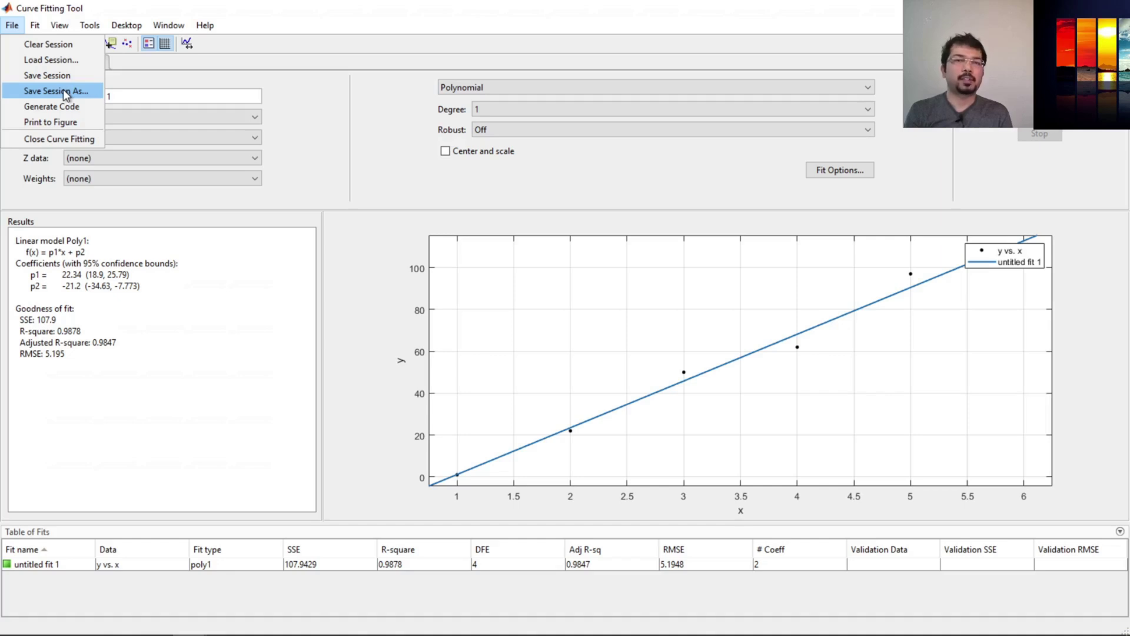
pyautogui.click(338, 185)
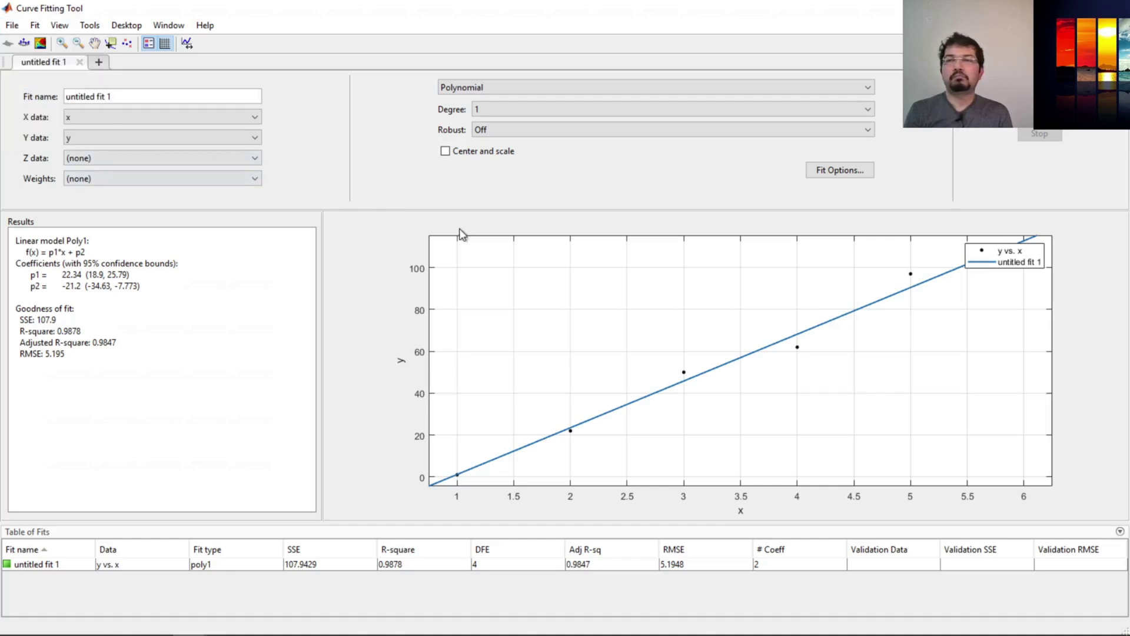